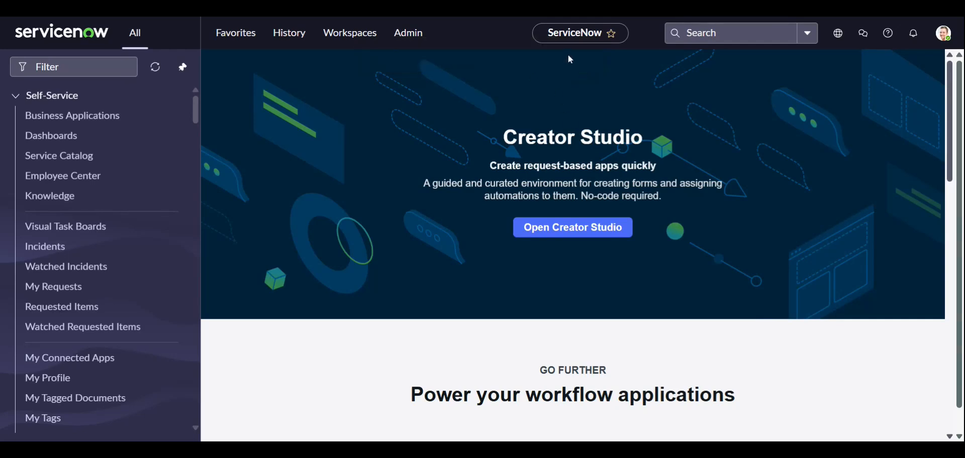
Step: Find the System Import Sets module by filtering for "import sets" and open its Load Data form
{"action": "left_click", "coordinate": [74, 67]}
{"action": "type", "text": "import sets"}
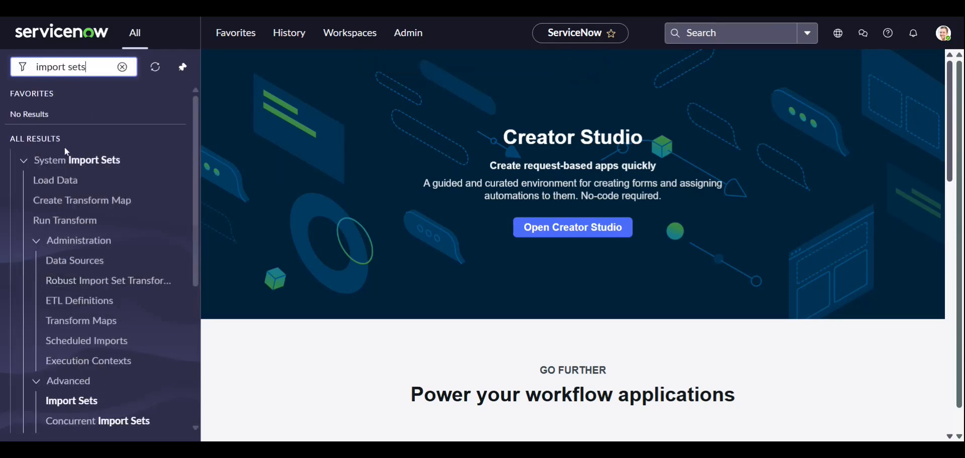
{"action": "left_click", "coordinate": [69, 160]}
{"action": "left_click", "coordinate": [53, 161]}
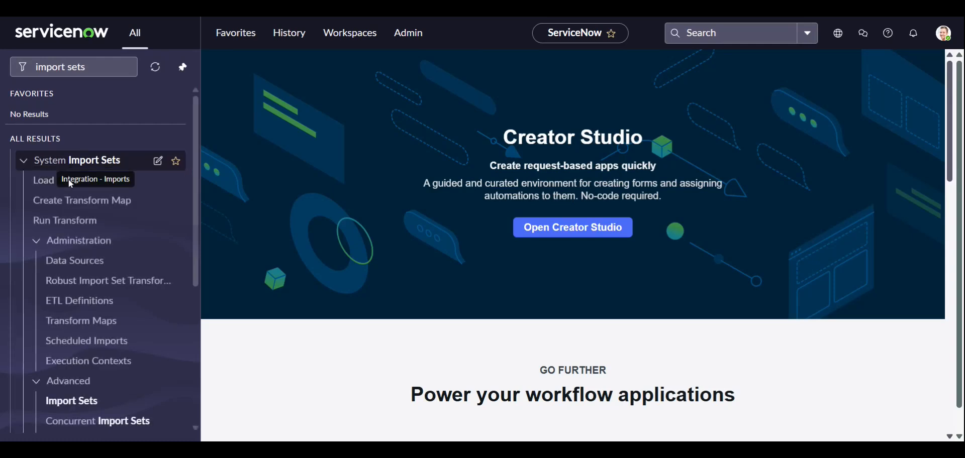
{"action": "left_click", "coordinate": [56, 181]}
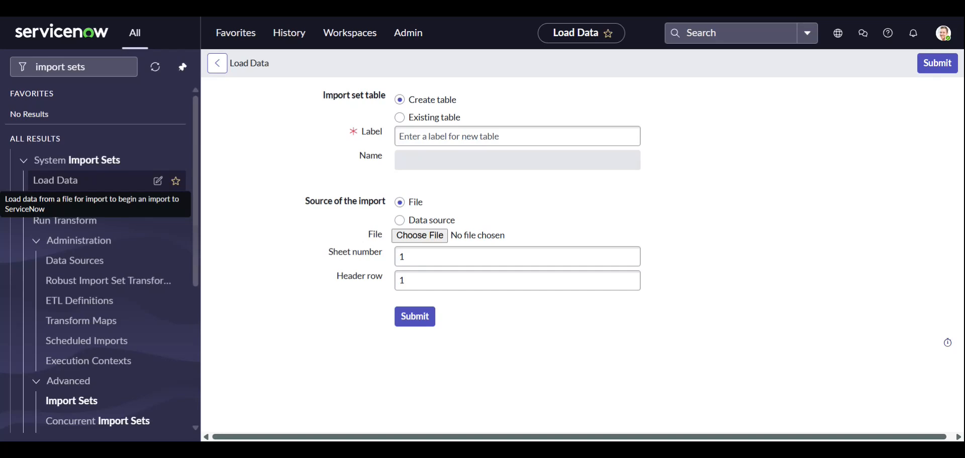
{"action": "left_click", "coordinate": [272, 137]}
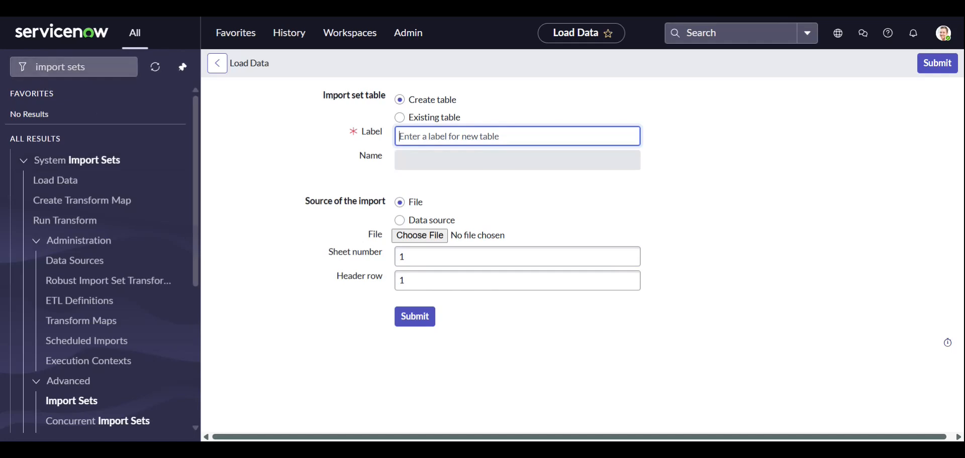
{"action": "left_click", "coordinate": [253, 166]}
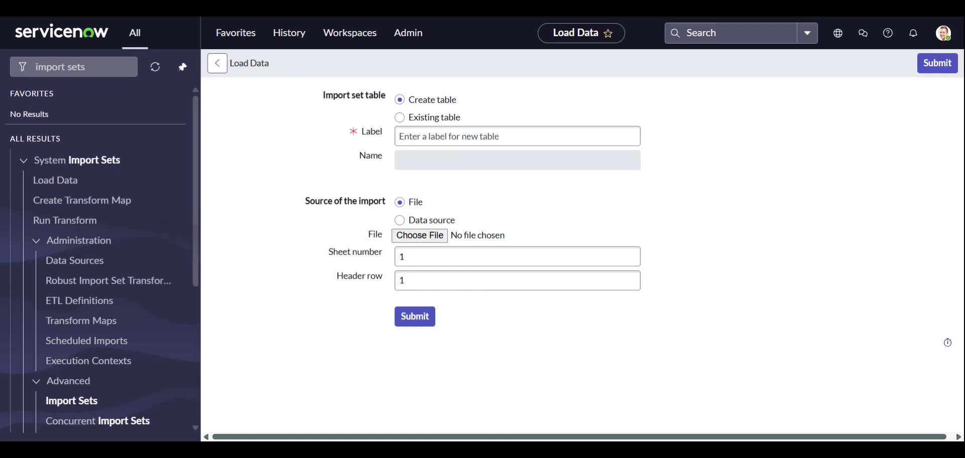
{"action": "scroll", "coordinate": [105, 184], "scroll_direction": "down", "scroll_amount": 1}
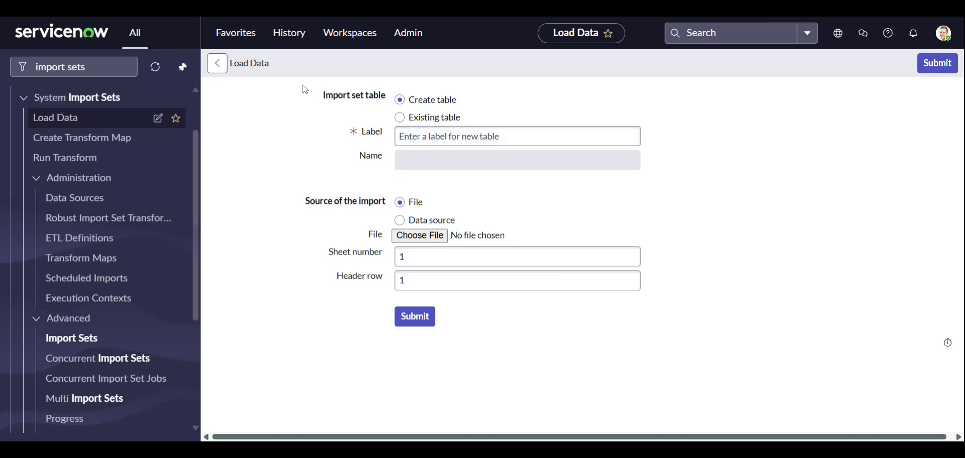
{"action": "left_click_drag", "start_coordinate": [323, 96], "coordinate": [386, 96]}
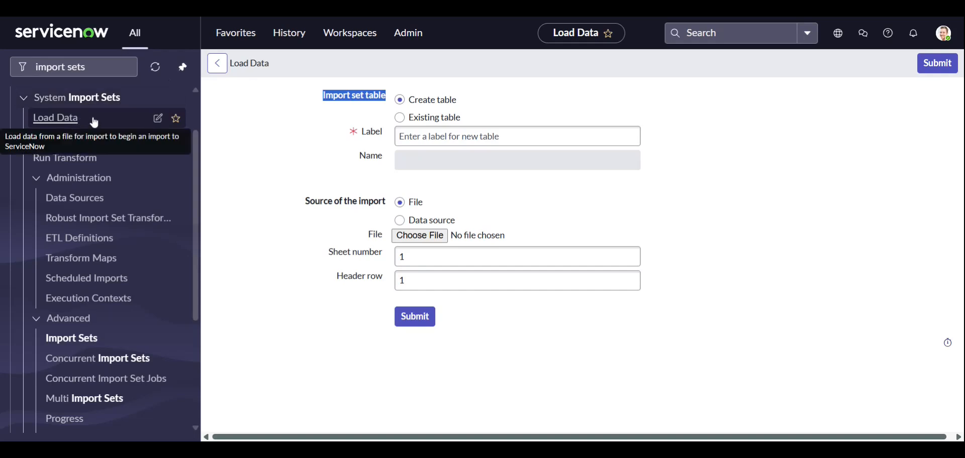
{"action": "left_click", "coordinate": [587, 117]}
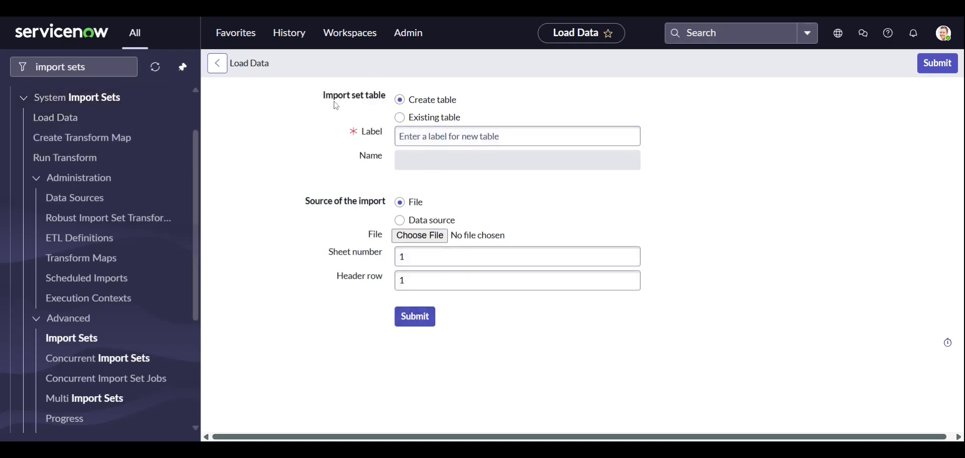
{"action": "left_click", "coordinate": [433, 119]}
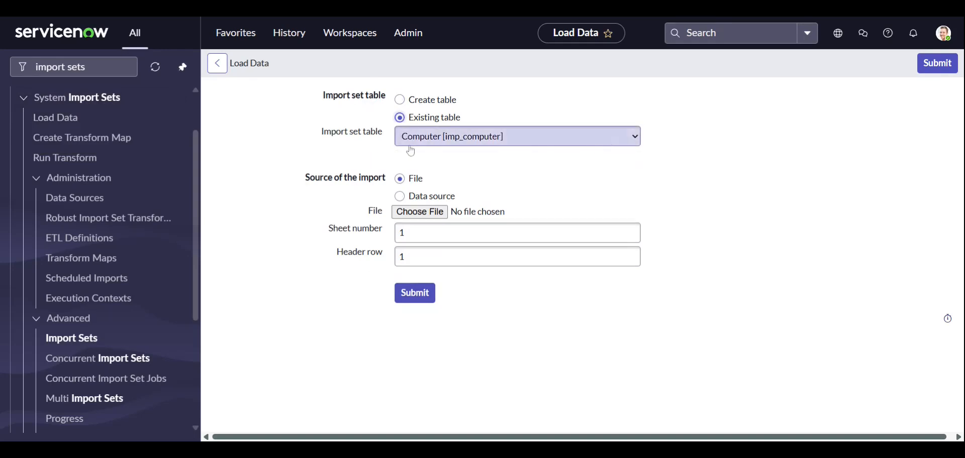
{"action": "left_click", "coordinate": [445, 136]}
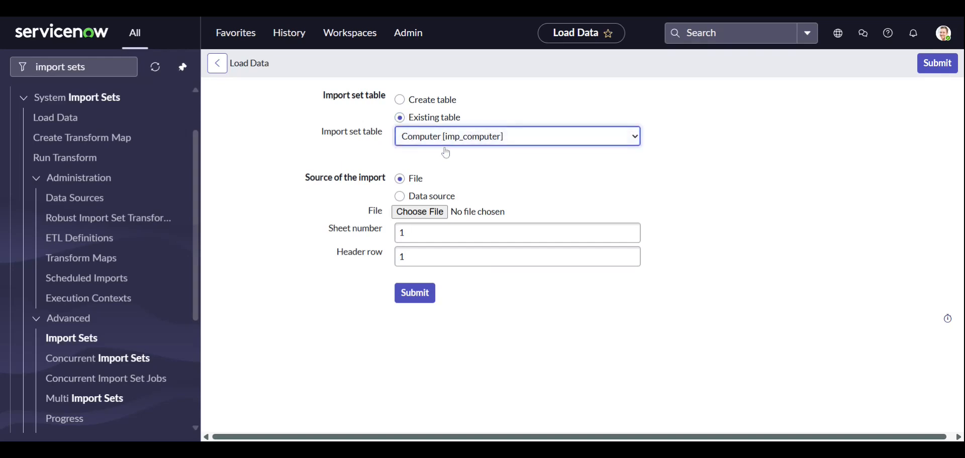
{"action": "left_click", "coordinate": [290, 136]}
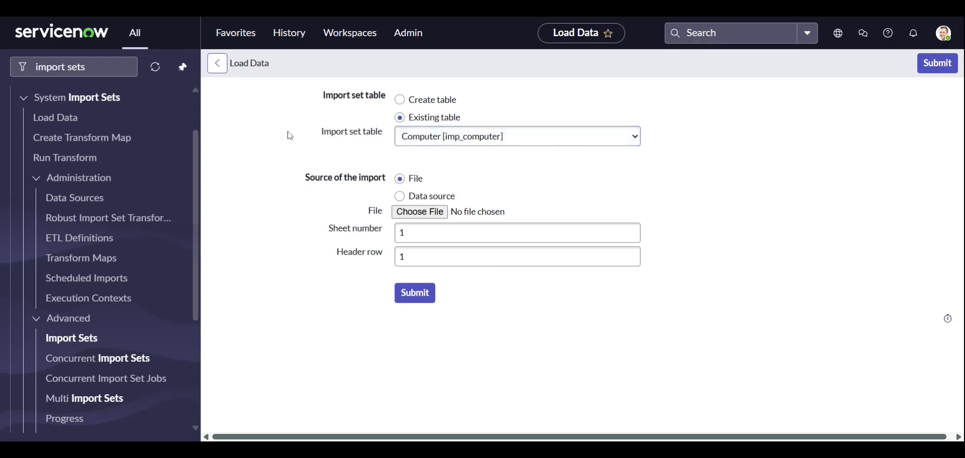
{"action": "left_click", "coordinate": [401, 100]}
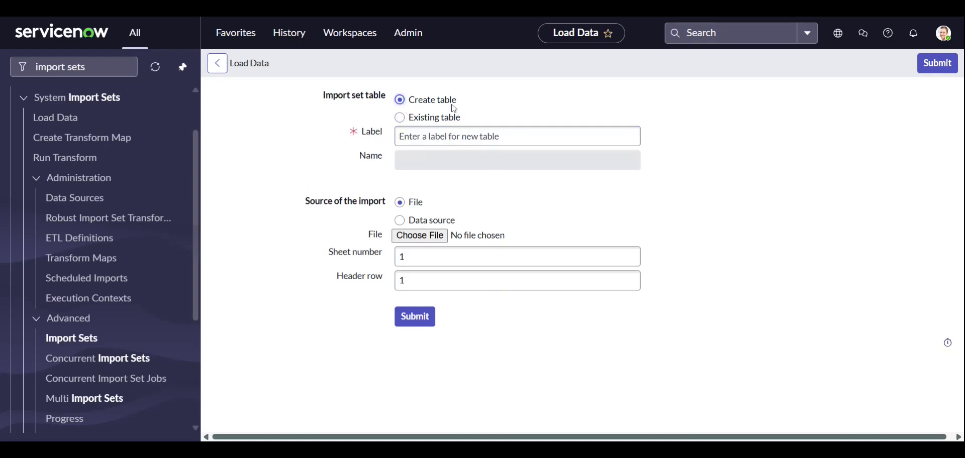
{"action": "left_click", "coordinate": [462, 137]}
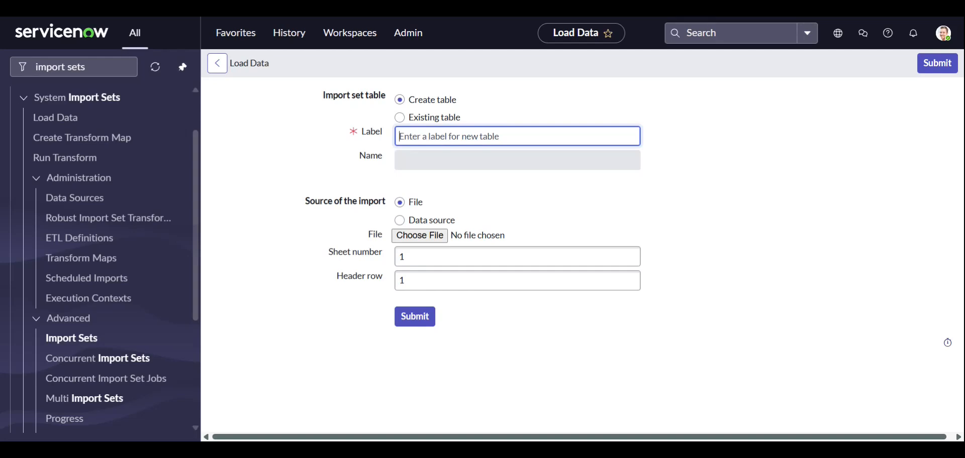
{"action": "left_click", "coordinate": [596, 204]}
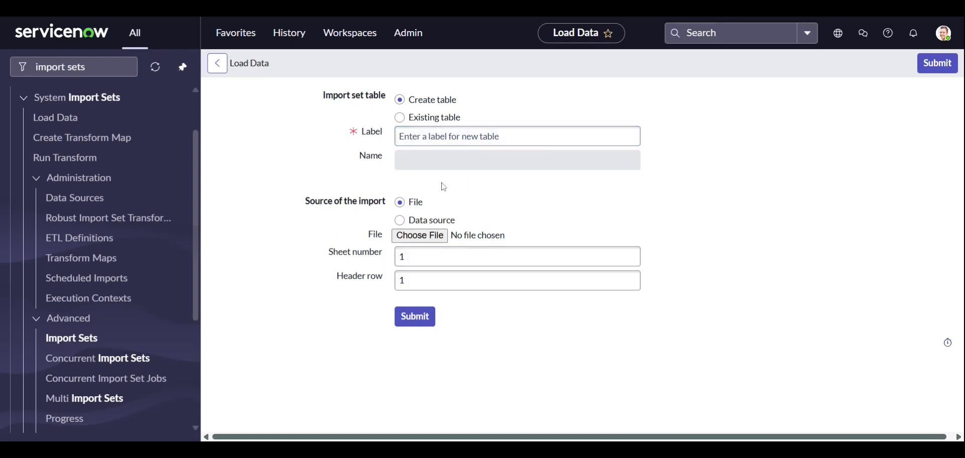
{"action": "left_click", "coordinate": [468, 136]}
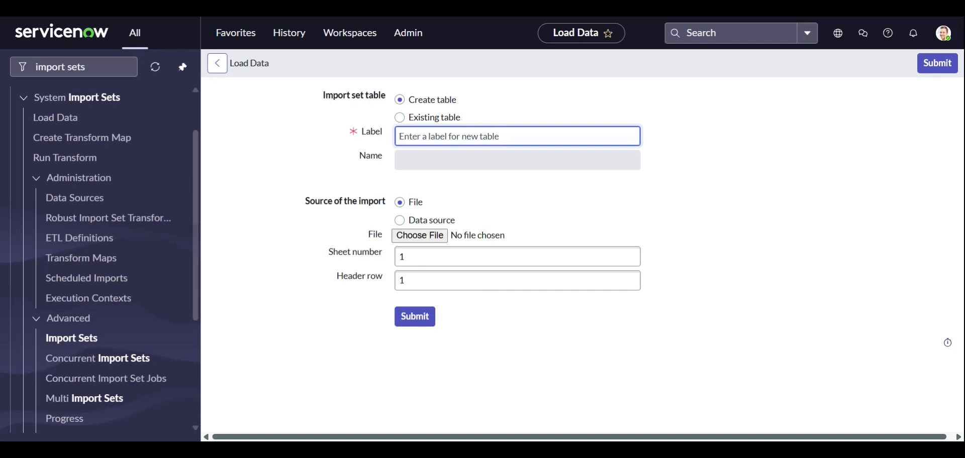
{"action": "left_click", "coordinate": [339, 18]}
{"action": "left_click", "coordinate": [840, 17]}
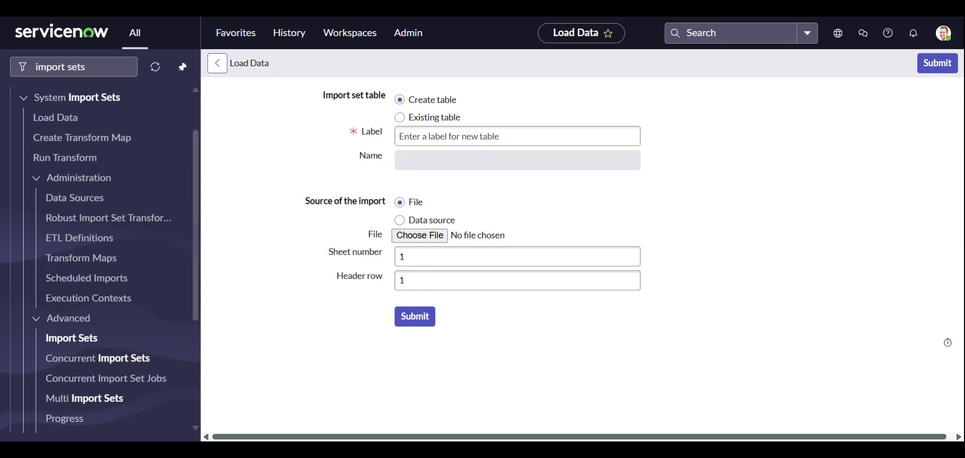
Step: Label the new import set table user_details
{"action": "left_click", "coordinate": [399, 136]}
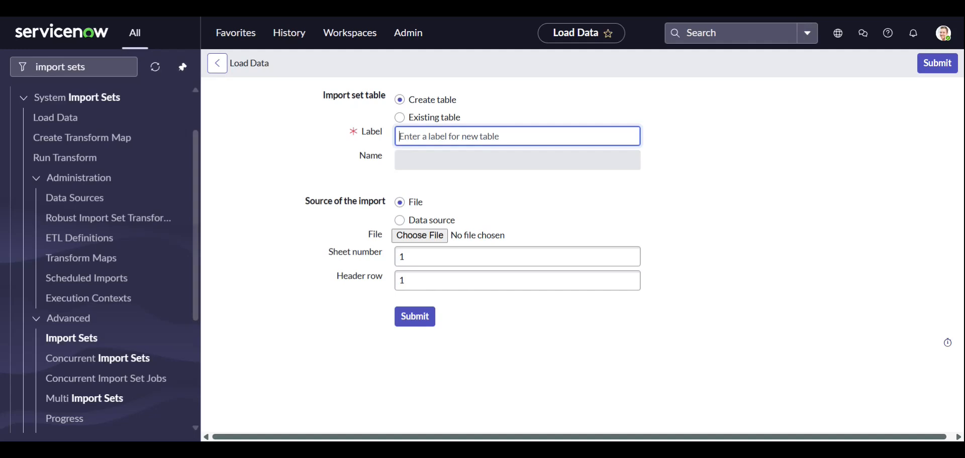
{"action": "type", "text": "user_details"}
{"action": "left_click", "coordinate": [550, 180]}
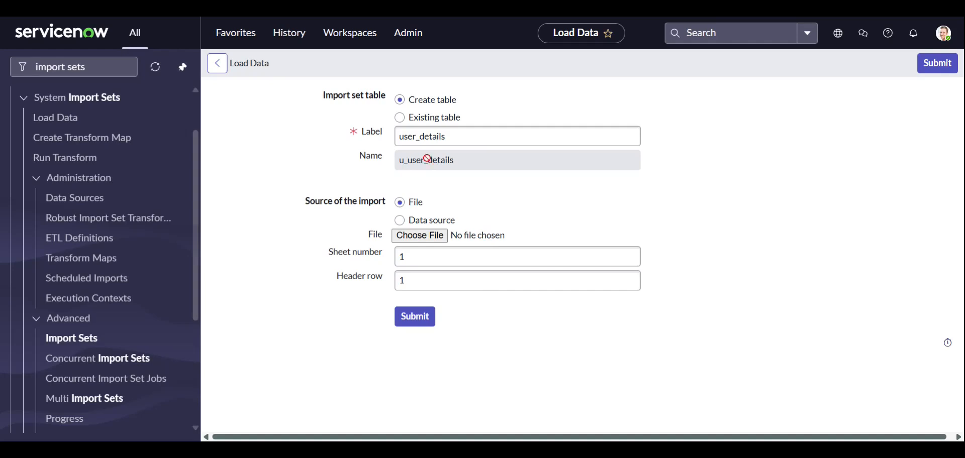
{"action": "left_click_drag", "start_coordinate": [401, 160], "coordinate": [471, 159]}
{"action": "left_click", "coordinate": [484, 201]}
{"action": "left_click", "coordinate": [399, 220]}
{"action": "left_click", "coordinate": [429, 245]}
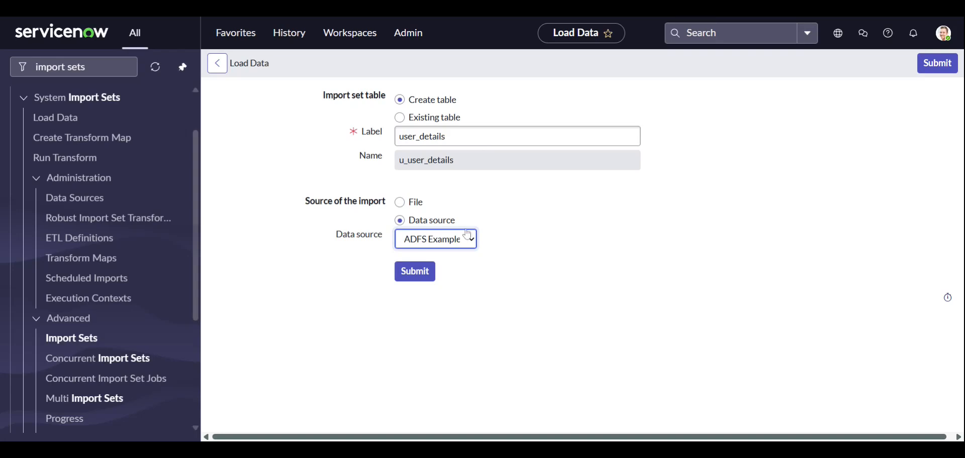
{"action": "left_click", "coordinate": [697, 212]}
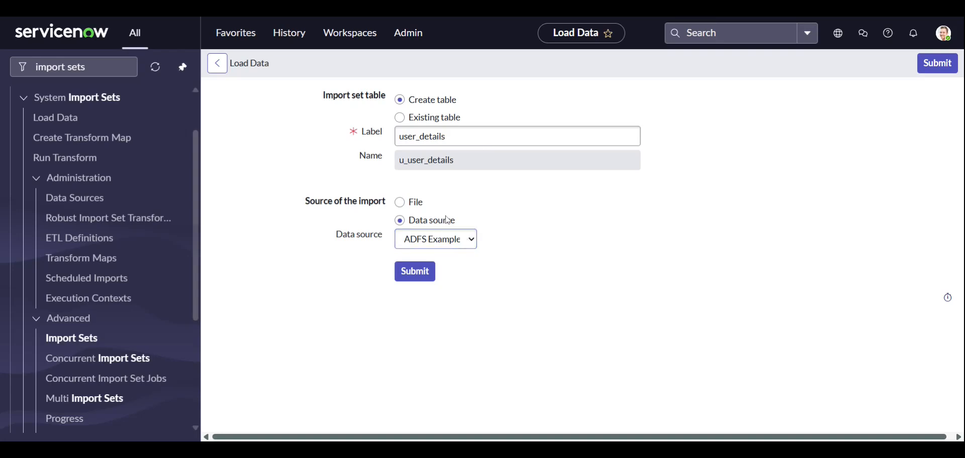
Step: Set the import source to the file employees.csv, with sheet number 1 and header row 1
{"action": "left_click", "coordinate": [401, 203]}
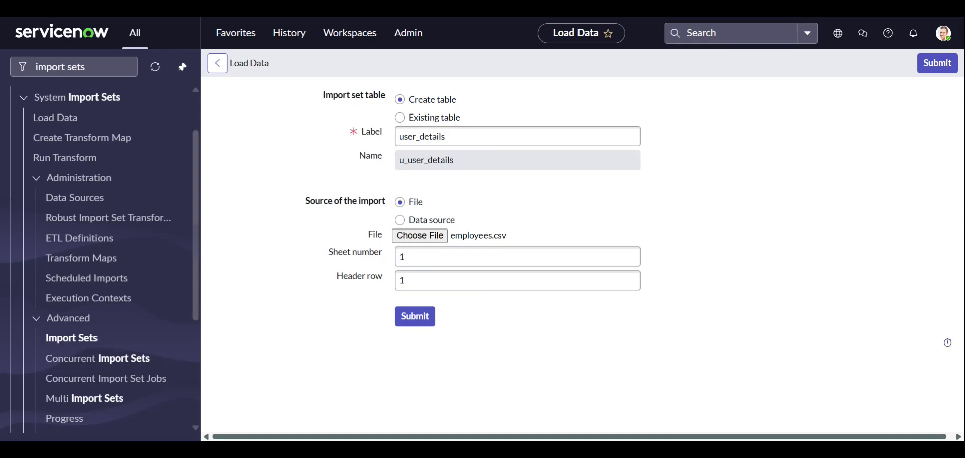
{"action": "left_click", "coordinate": [467, 257]}
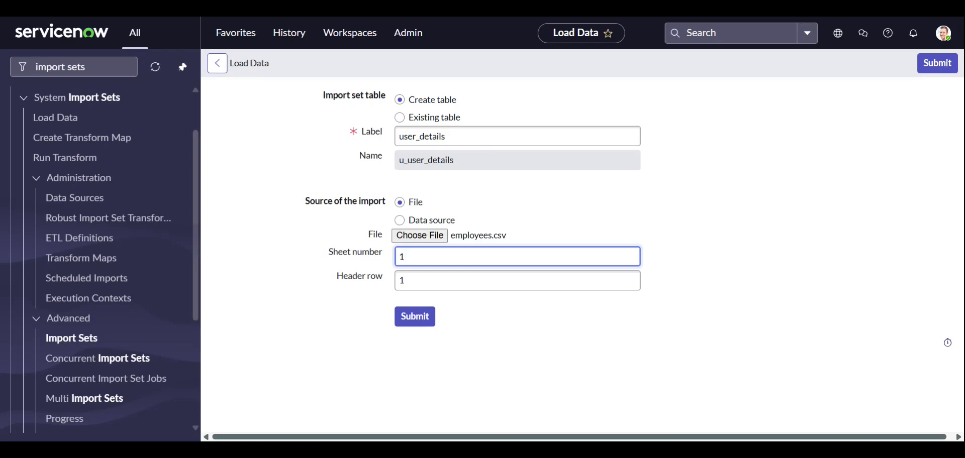
{"action": "key", "text": "BackSpace"}
{"action": "type", "text": "2"}
{"action": "key", "text": "BackSpace"}
{"action": "type", "text": "1"}
{"action": "left_click", "coordinate": [449, 277]}
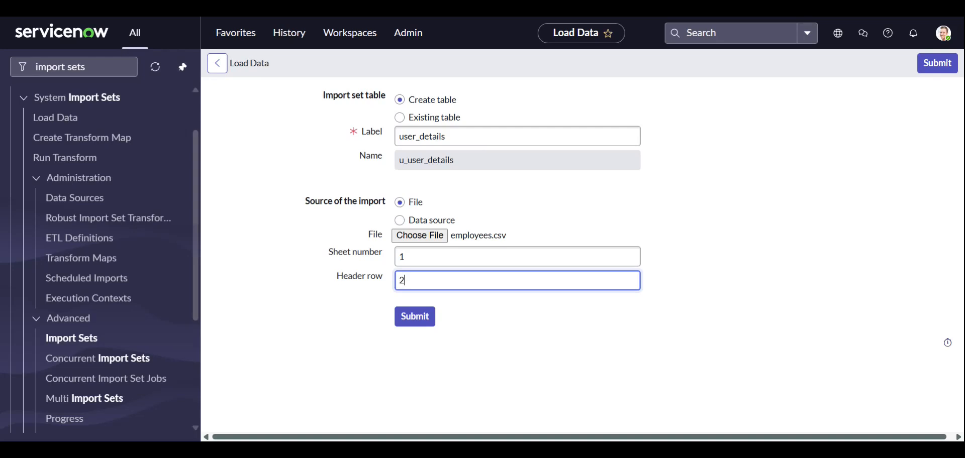
{"action": "key", "text": "BackSpace"}
{"action": "type", "text": "1"}
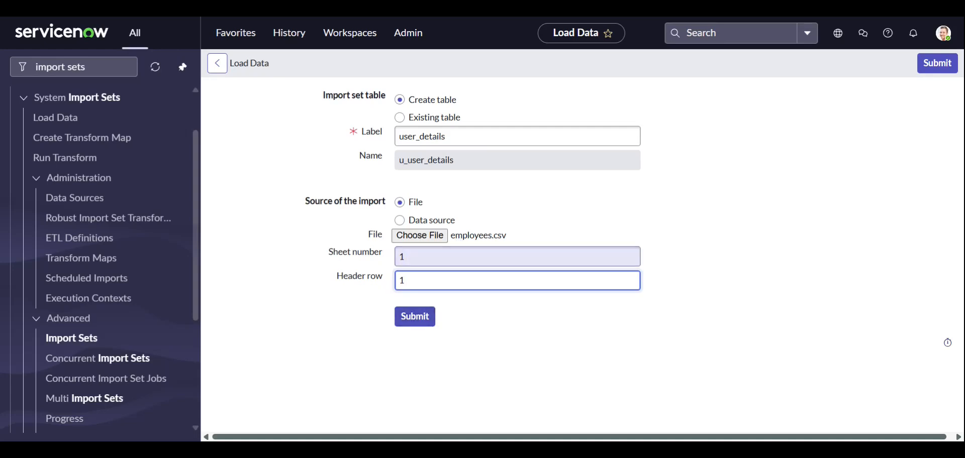
{"action": "left_click", "coordinate": [504, 323]}
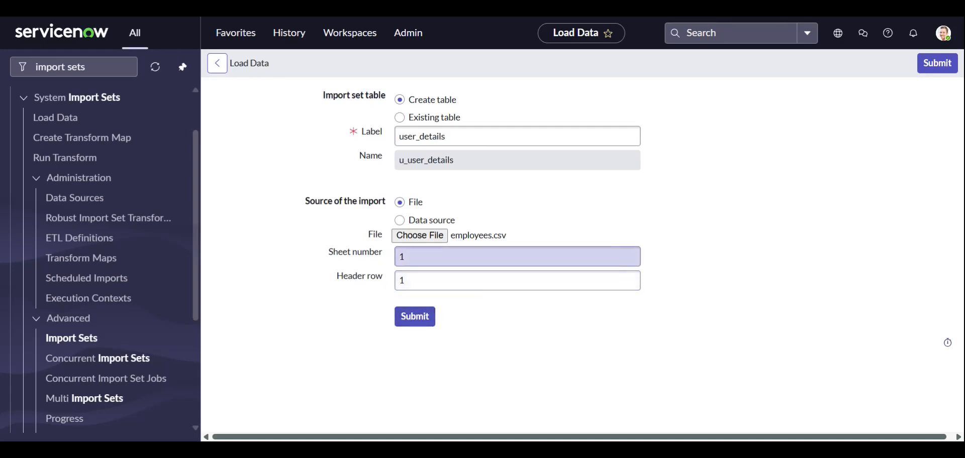
Step: Submit the data load and review the import progress message
{"action": "left_click", "coordinate": [421, 321]}
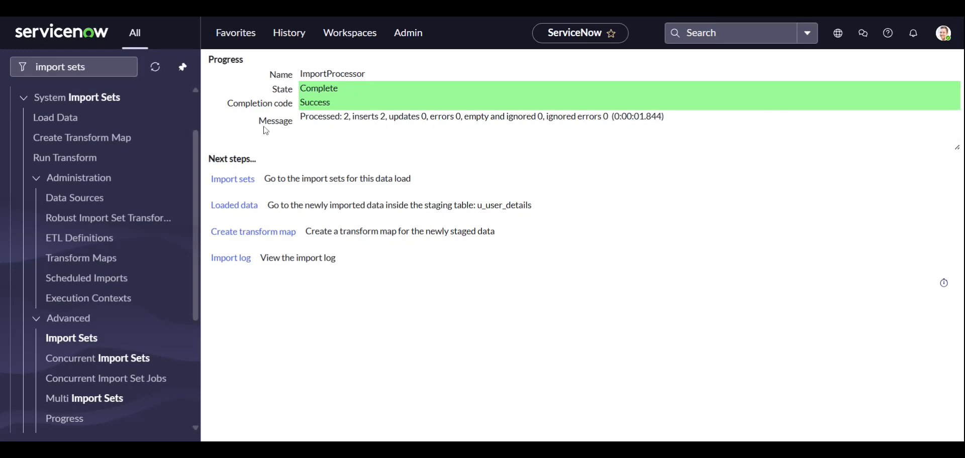
{"action": "left_click_drag", "start_coordinate": [262, 123], "coordinate": [490, 116]}
{"action": "left_click", "coordinate": [293, 130]}
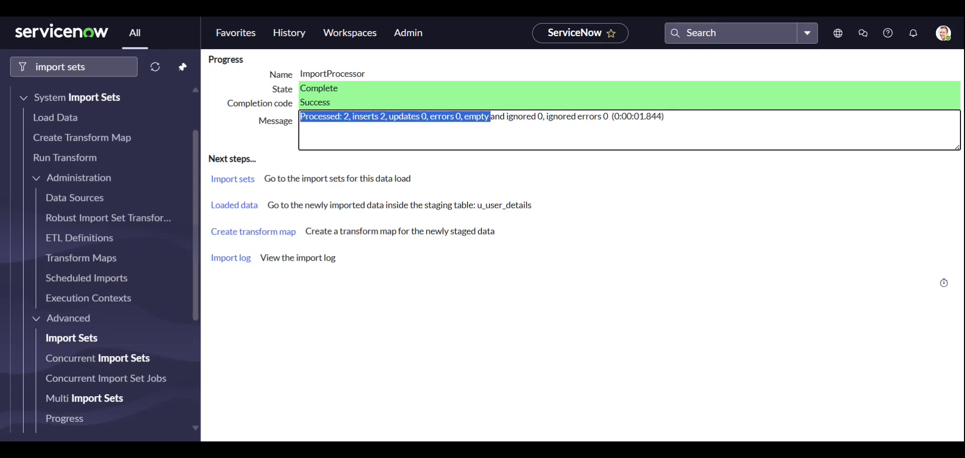
{"action": "left_click", "coordinate": [490, 118]}
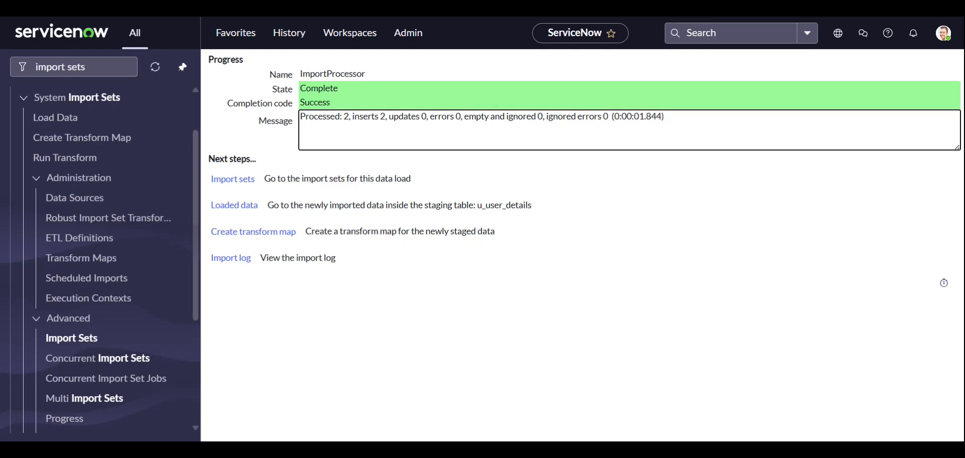
{"action": "left_click", "coordinate": [602, 216]}
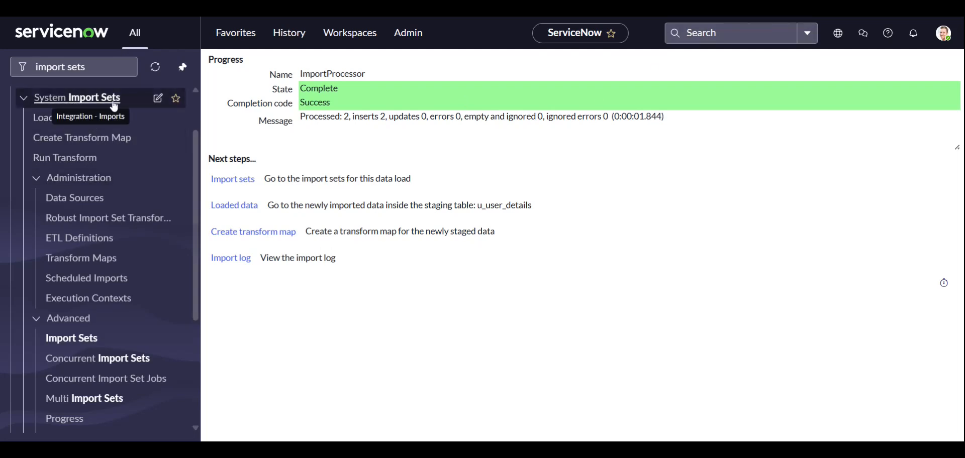
Step: Start a transform map named user_details with source table user_details [u_user_details] and disable running business rules
{"action": "left_click", "coordinate": [88, 138]}
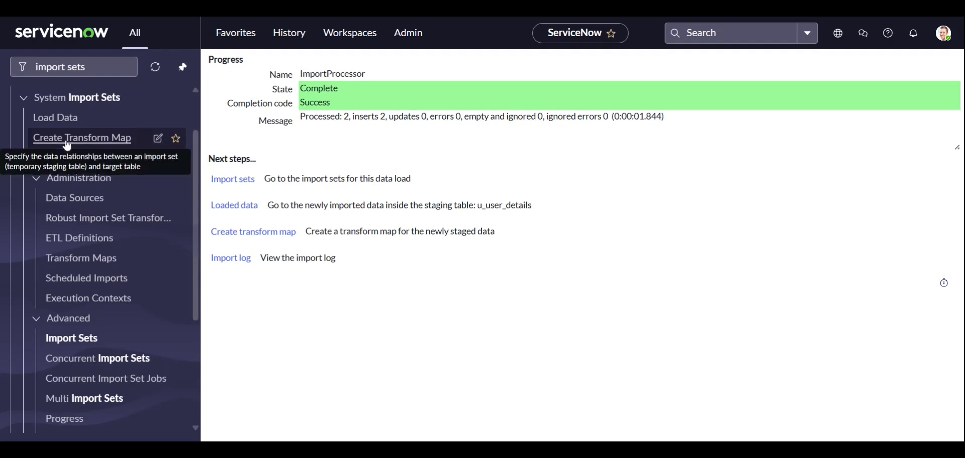
{"action": "left_click", "coordinate": [95, 140], "text": "ctrl"}
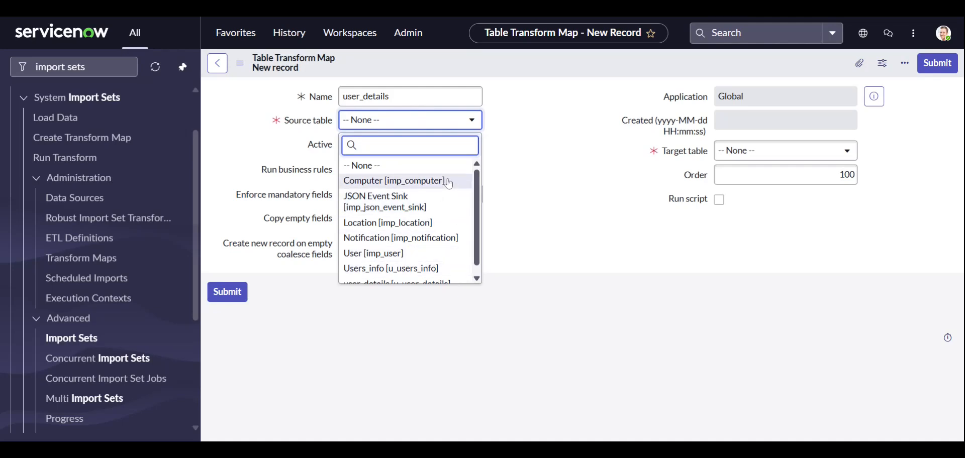
{"action": "scroll", "coordinate": [434, 238], "scroll_direction": "down", "scroll_amount": 1}
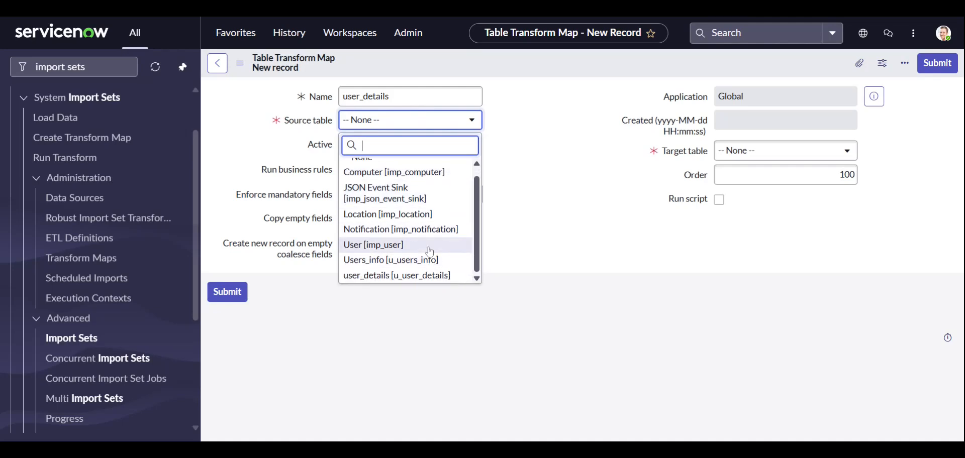
{"action": "left_click", "coordinate": [423, 278]}
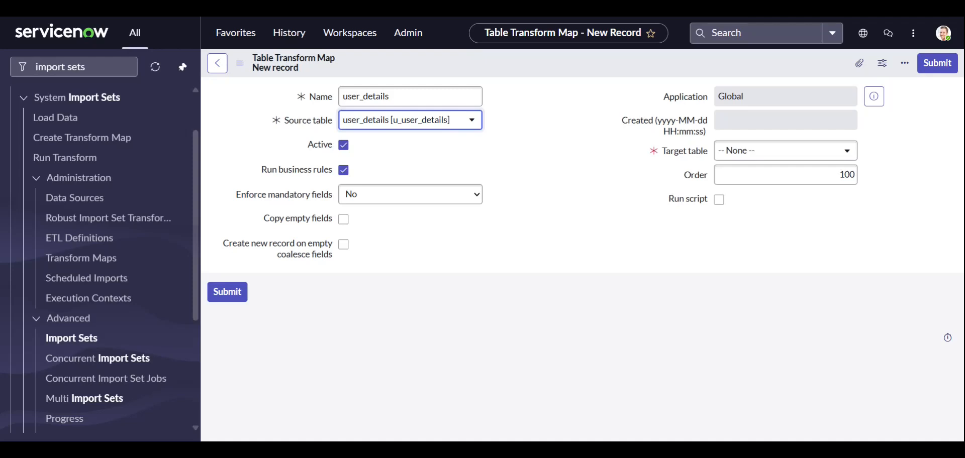
{"action": "left_click", "coordinate": [345, 171]}
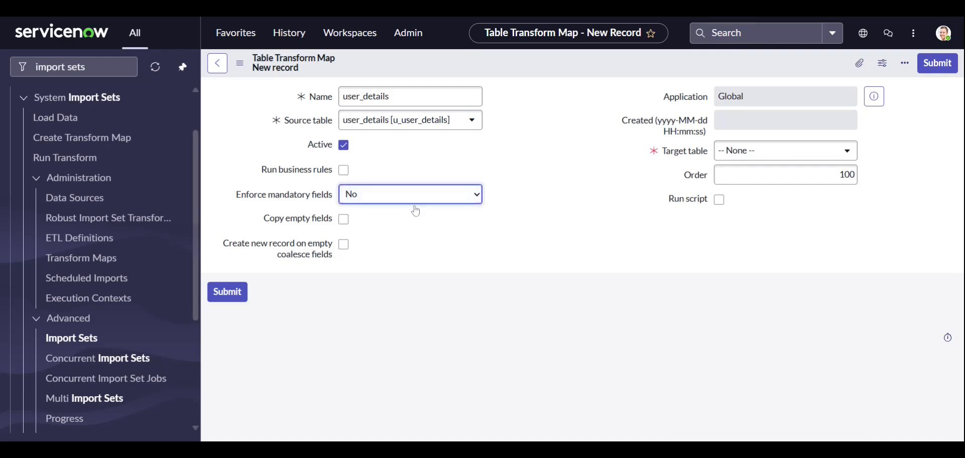
{"action": "left_click", "coordinate": [544, 182]}
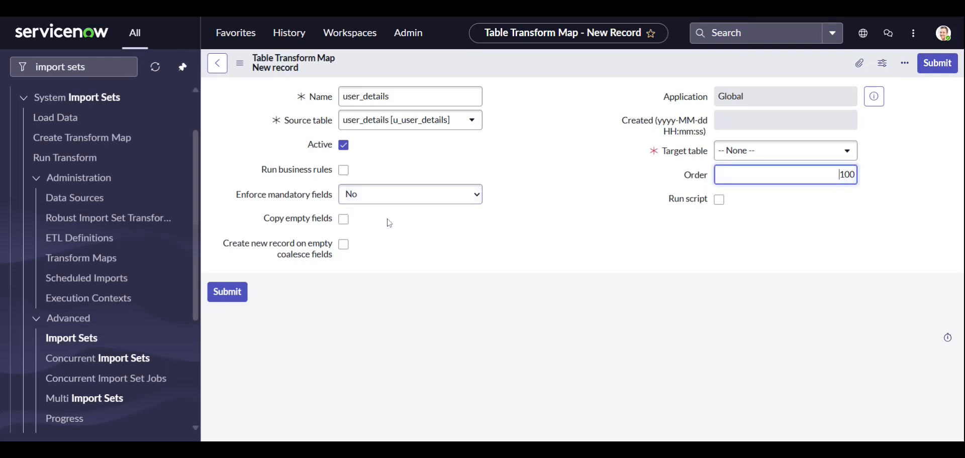
Step: Read the help text for the options on copying empty fields and creating new records on empty coalesce fields
{"action": "mouse_move", "coordinate": [289, 259]}
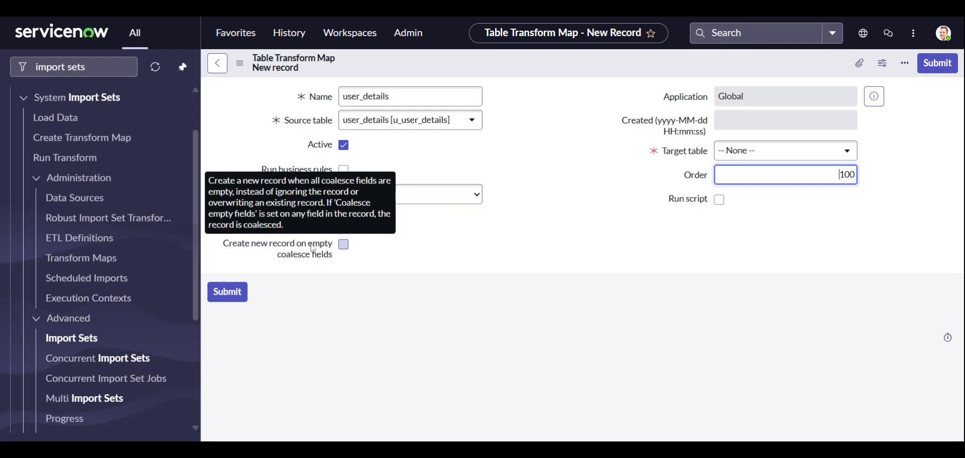
{"action": "left_click", "coordinate": [484, 237]}
{"action": "mouse_move", "coordinate": [292, 225]}
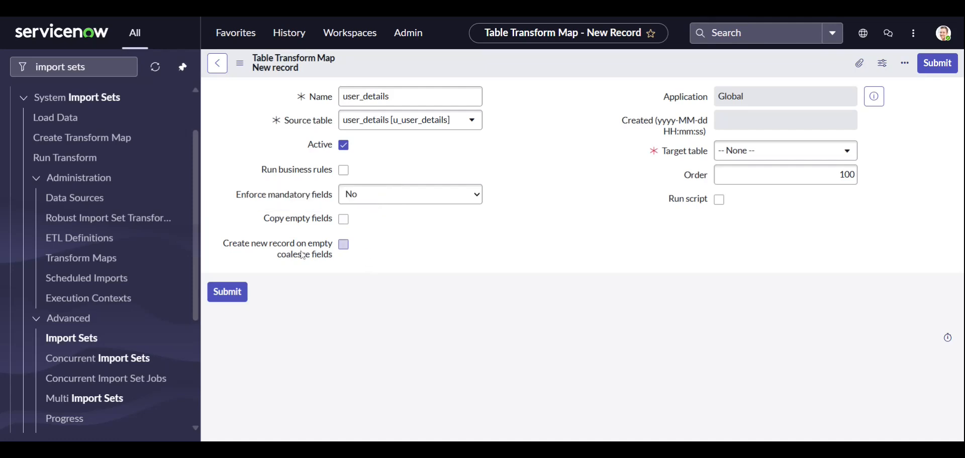
{"action": "mouse_move", "coordinate": [296, 255]}
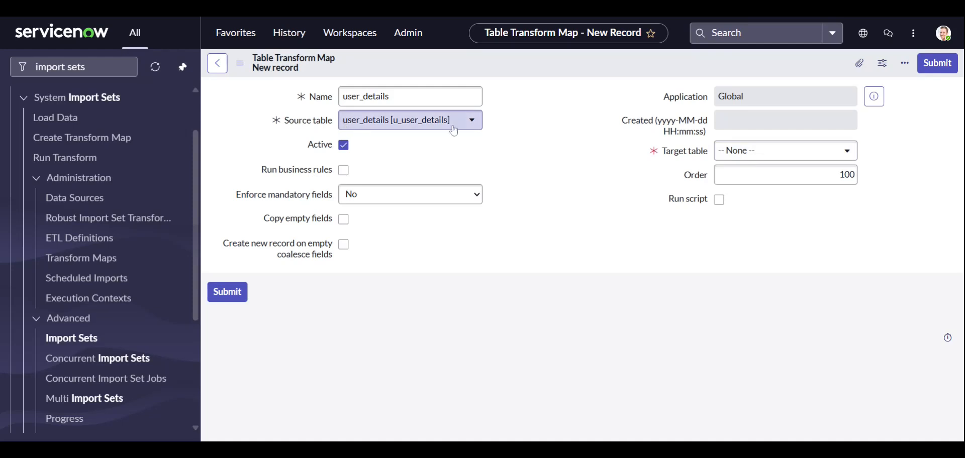
Step: Set the transform map's target table to User [sys_user]
{"action": "left_click", "coordinate": [828, 160]}
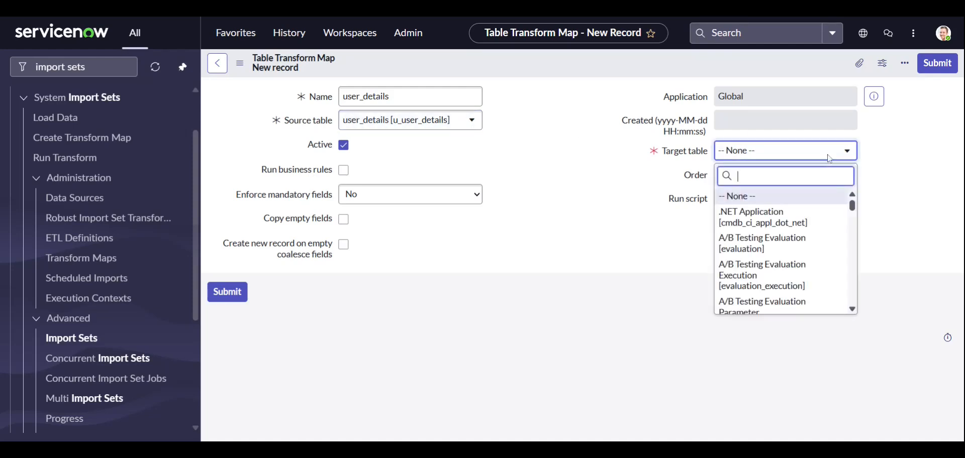
{"action": "type", "text": "sys_user"}
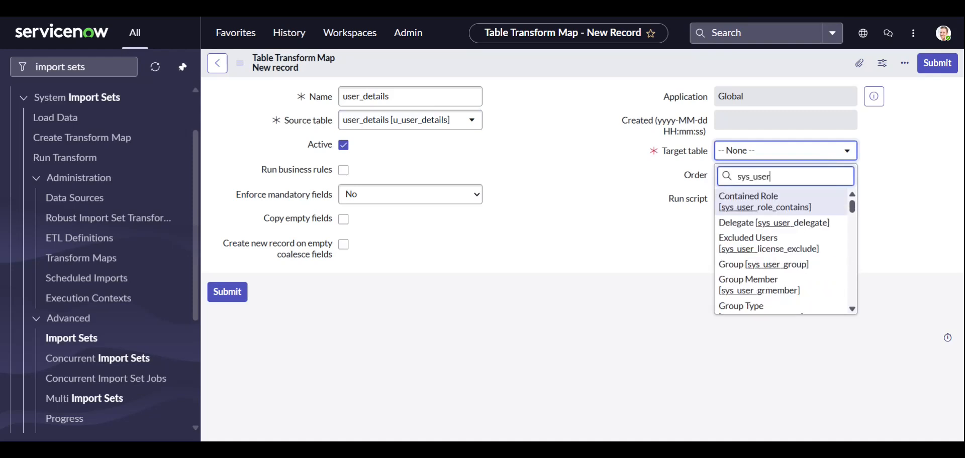
{"action": "scroll", "coordinate": [761, 282], "scroll_direction": "down", "scroll_amount": 4}
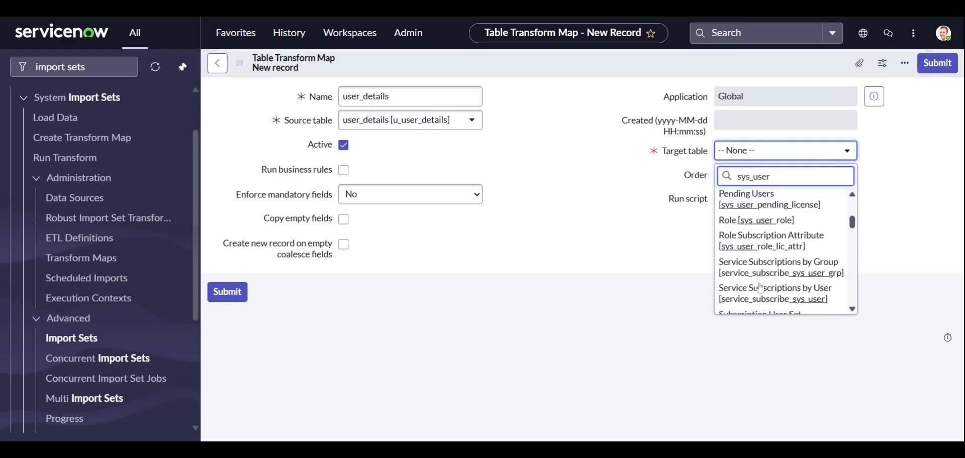
{"action": "scroll", "coordinate": [761, 287], "scroll_direction": "down", "scroll_amount": 6}
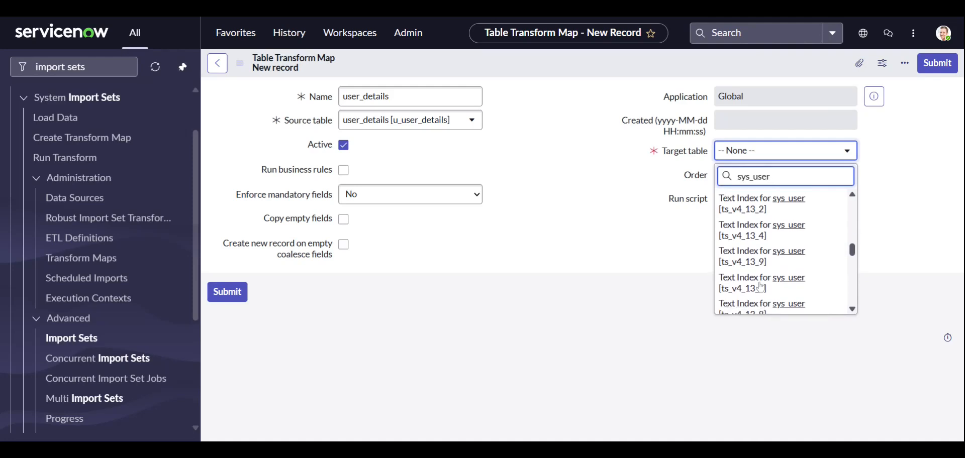
{"action": "scroll", "coordinate": [761, 287], "scroll_direction": "down", "scroll_amount": 3}
{"action": "left_click", "coordinate": [770, 260]}
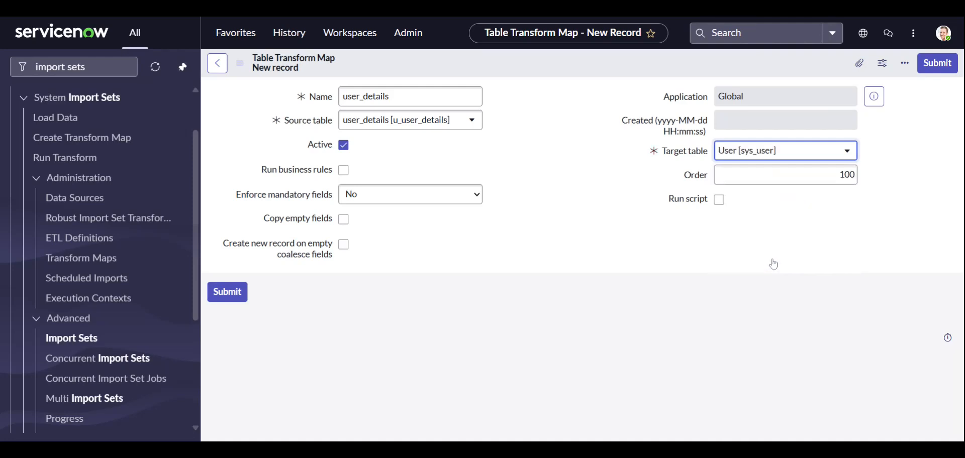
Step: Set the transform map's order to 200
{"action": "left_click", "coordinate": [844, 174]}
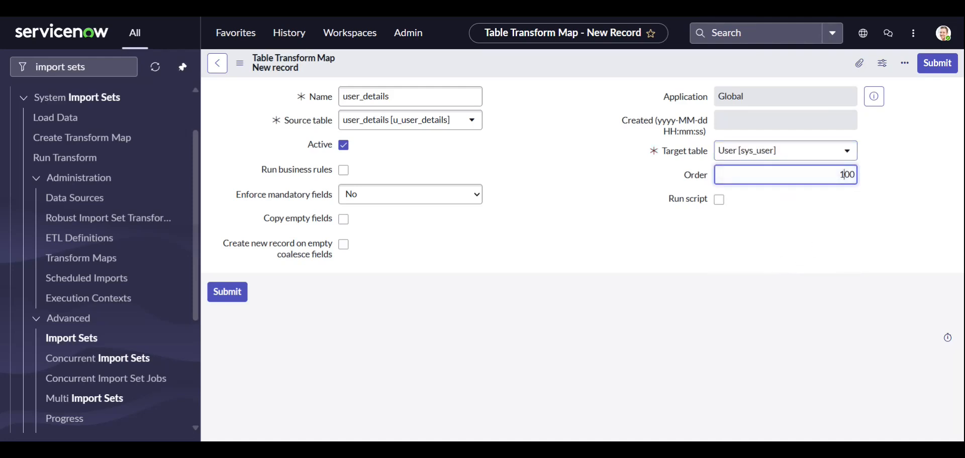
{"action": "type", "text": "2"}
{"action": "left_click", "coordinate": [771, 280]}
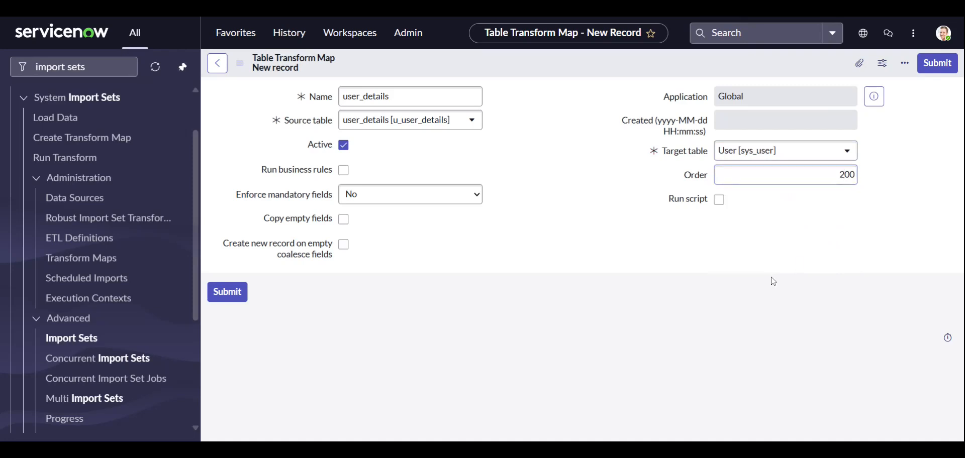
{"action": "left_click", "coordinate": [718, 200]}
{"action": "scroll", "coordinate": [924, 230], "scroll_direction": "down", "scroll_amount": 2}
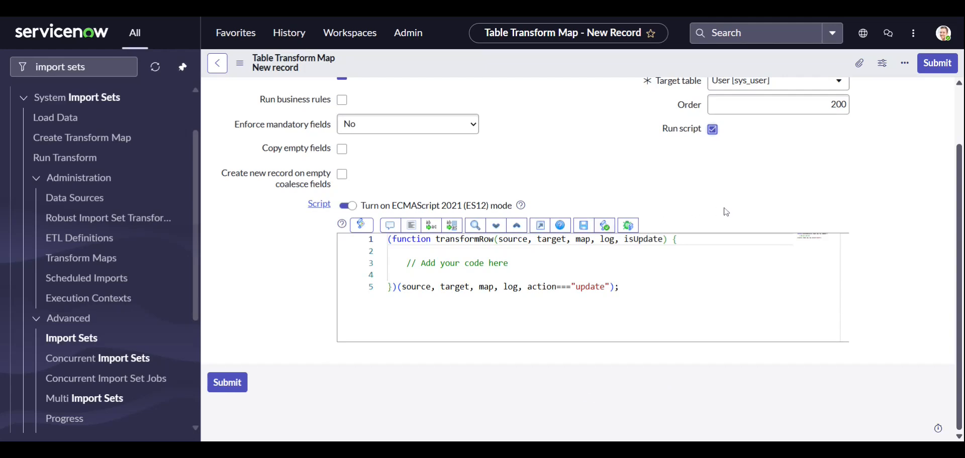
{"action": "left_click", "coordinate": [712, 129]}
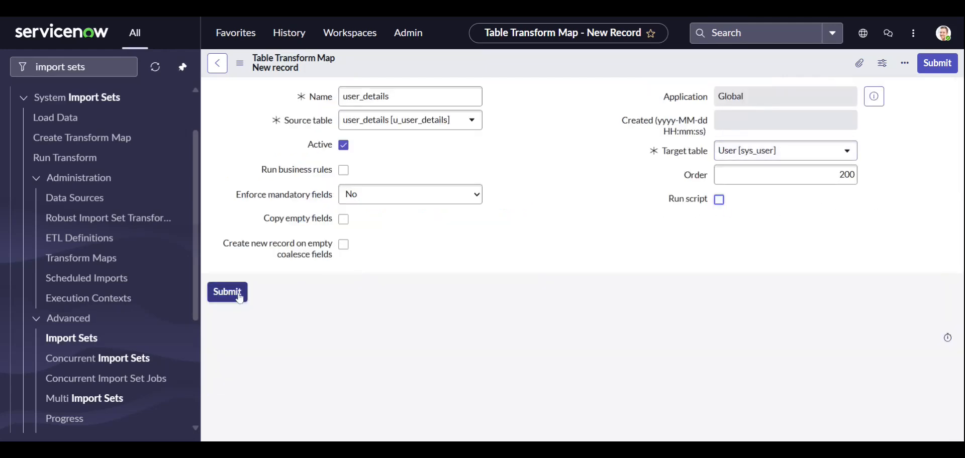
Step: Save the new user_details transform map while keeping its record open
{"action": "right_click", "coordinate": [572, 63]}
{"action": "left_click", "coordinate": [593, 69]}
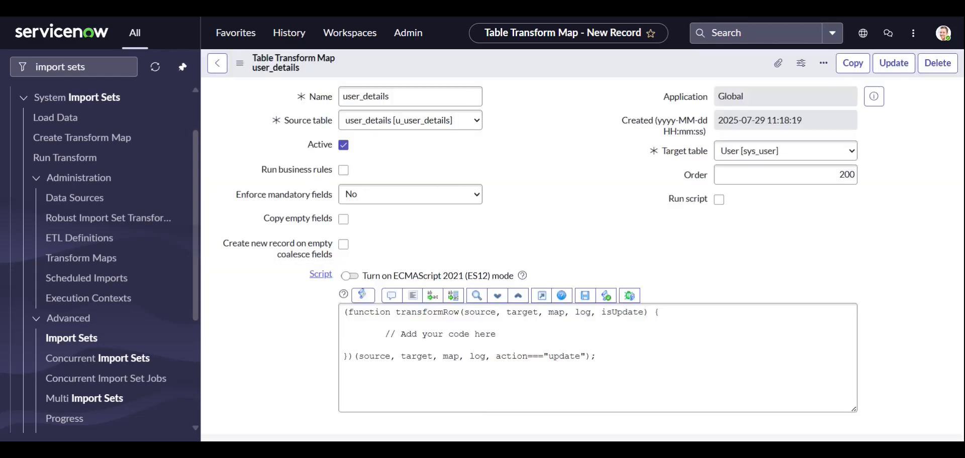
Step: Examine the saved map's related links and its Field Maps and Transform Scripts lists, ending on Field Maps
{"action": "scroll", "coordinate": [565, 154], "scroll_direction": "down", "scroll_amount": 5}
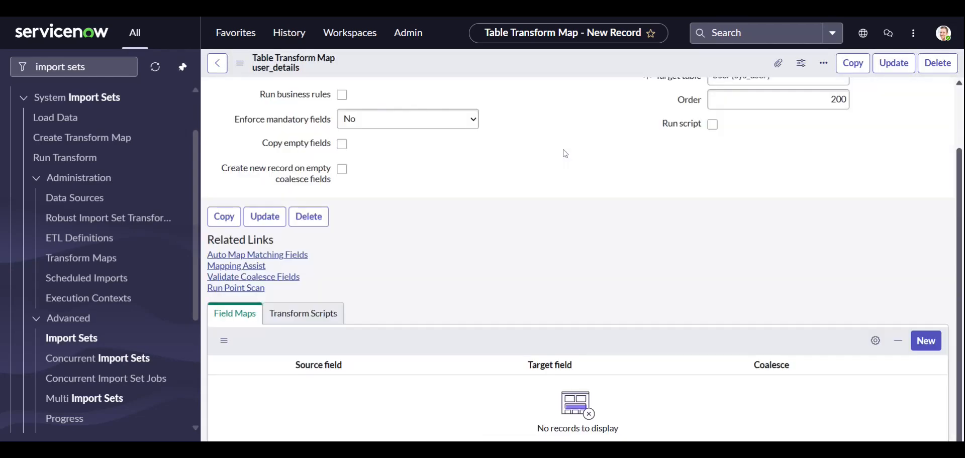
{"action": "scroll", "coordinate": [422, 216], "scroll_direction": "down", "scroll_amount": 1}
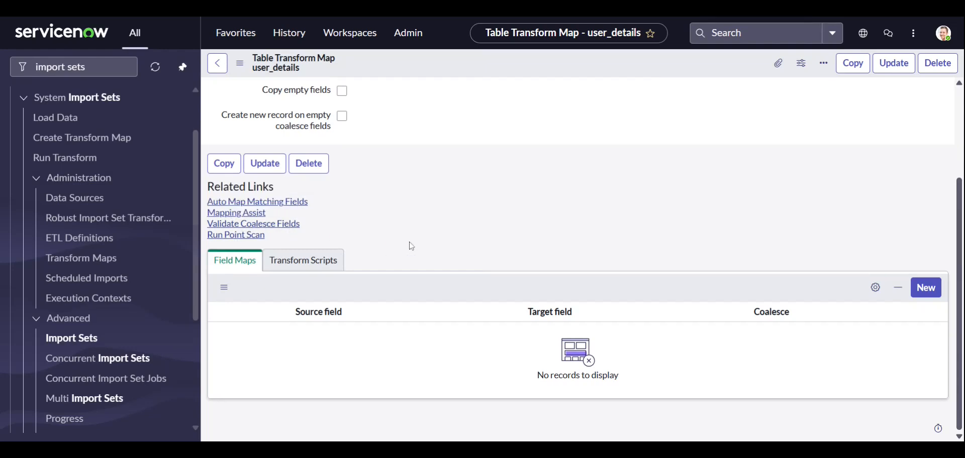
{"action": "left_click", "coordinate": [246, 265]}
{"action": "left_click", "coordinate": [300, 263]}
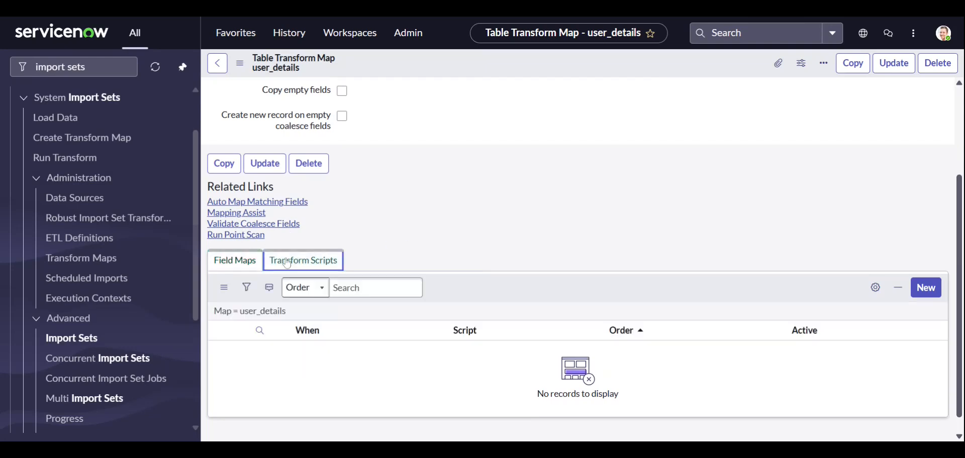
{"action": "left_click", "coordinate": [242, 262]}
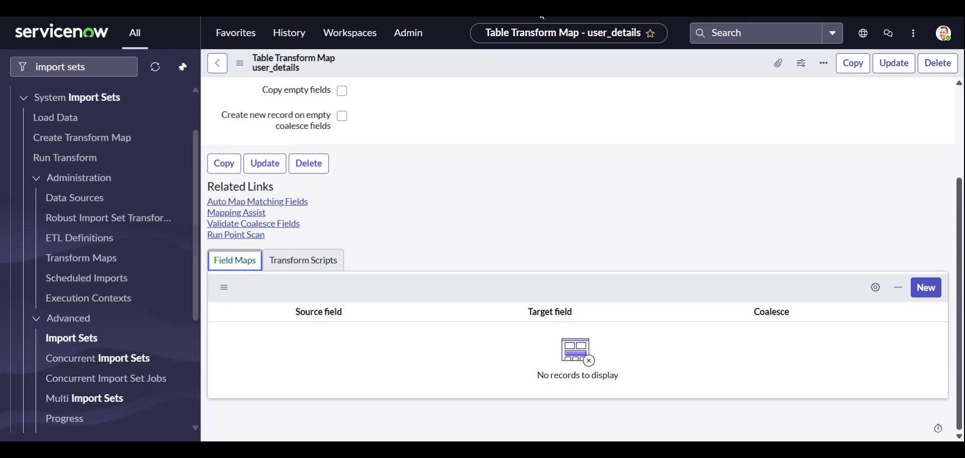
{"action": "left_click", "coordinate": [540, 9]}
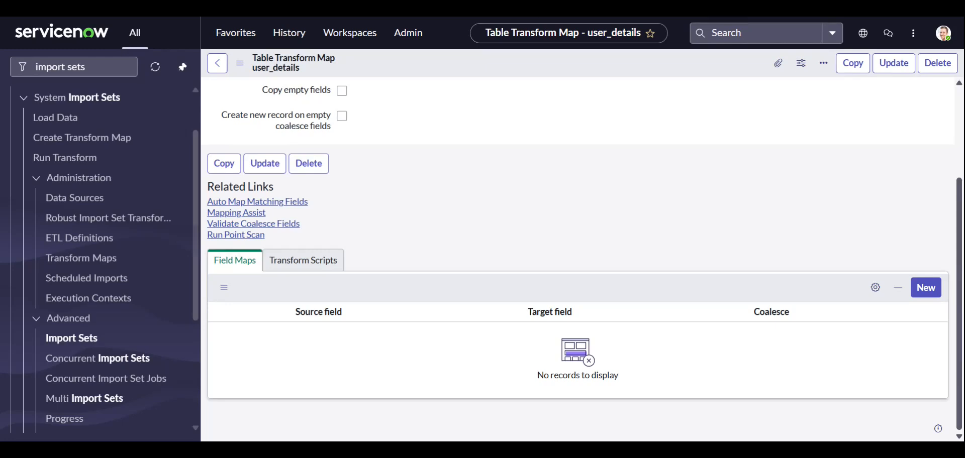